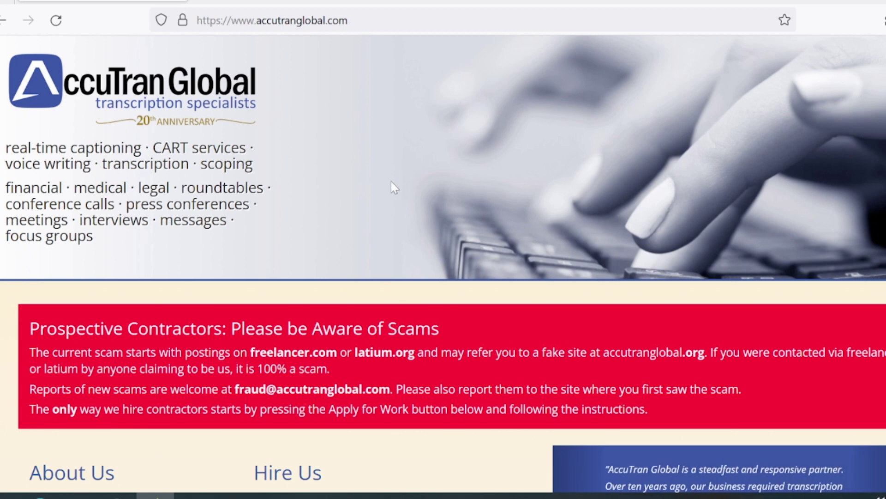
scroll(473, 188, down, 2)
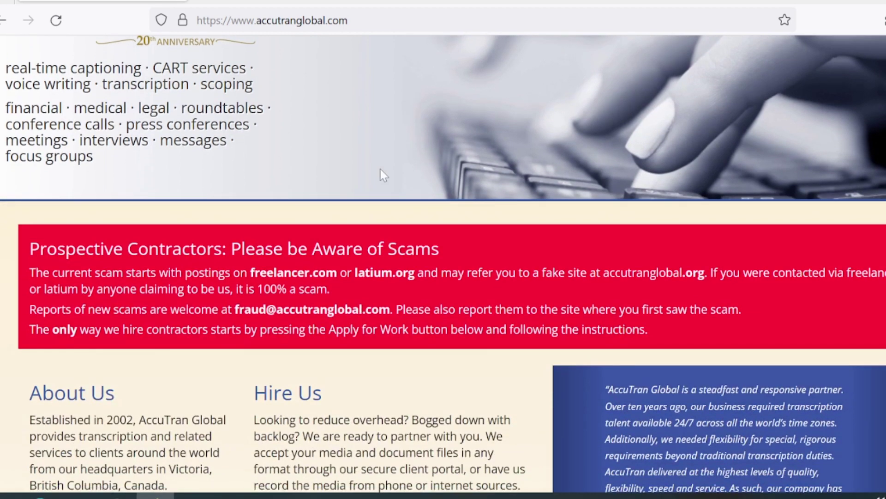
drag(9, 108, 94, 155)
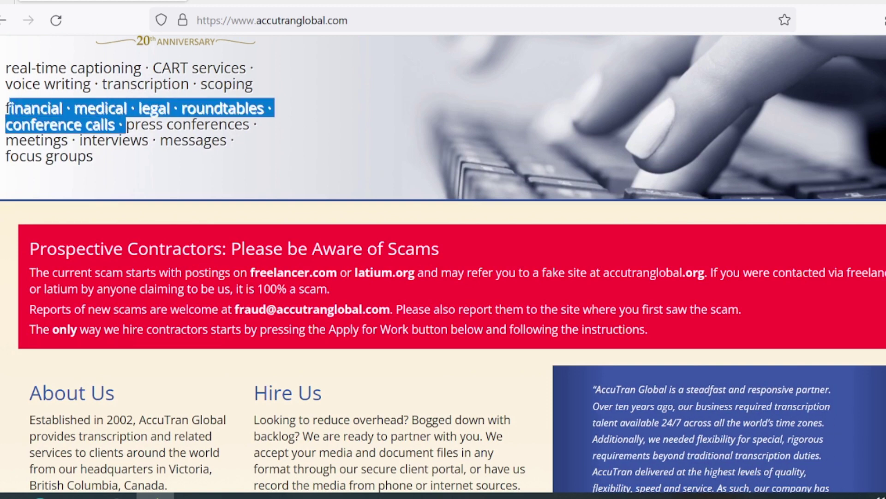
scroll(94, 156, up, 2)
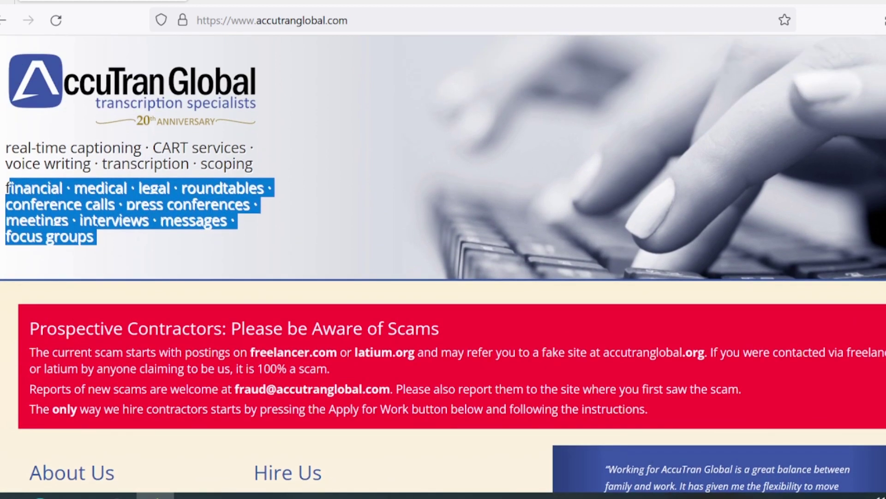
Annotate the Work With Us section of the AccuTran Global site, then erase the markings.
click(270, 170)
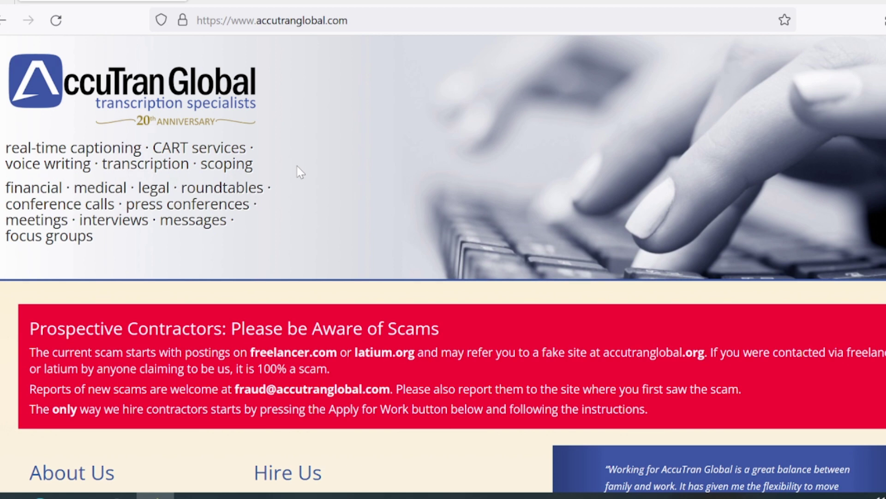
scroll(300, 171, down, 2)
scroll(299, 172, down, 2)
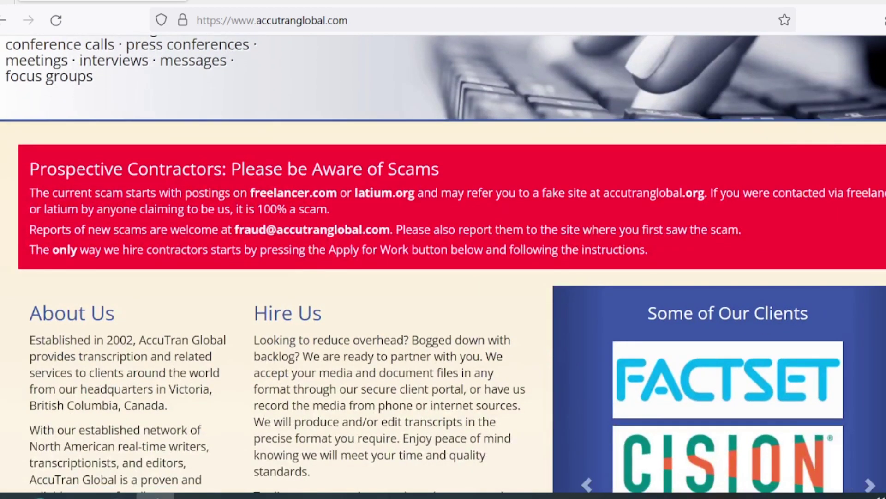
scroll(444, 277, down, 3)
scroll(312, 173, down, 3)
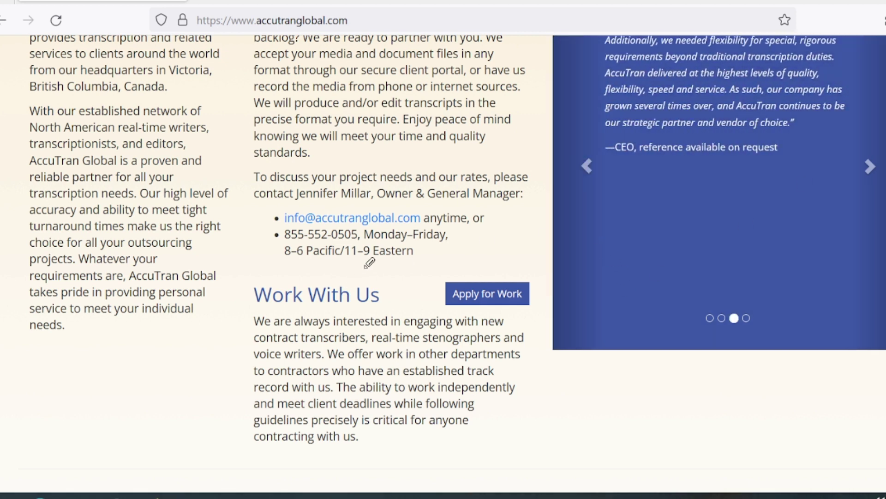
drag(368, 264, 450, 405)
drag(463, 353, 310, 216)
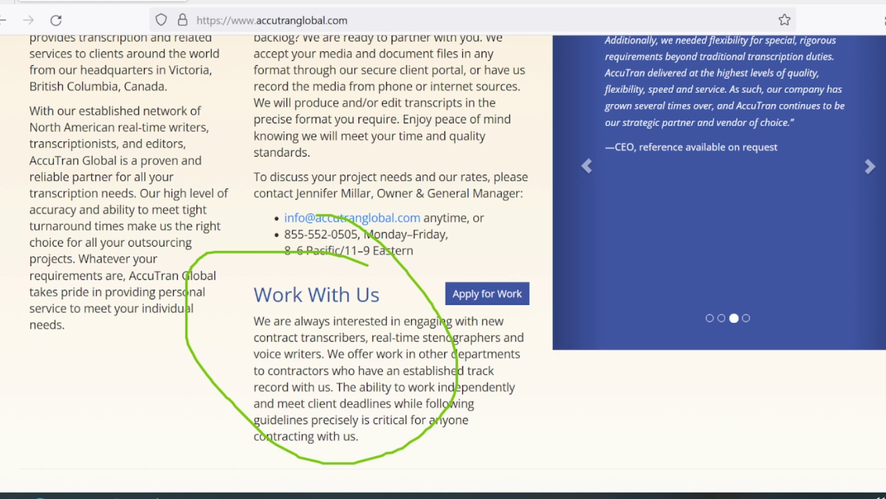
key(Escape)
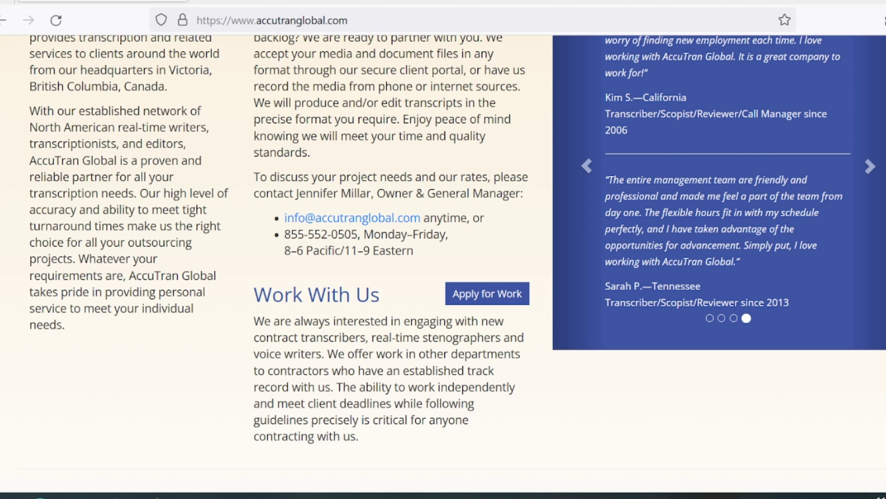
scroll(483, 410, down, 2)
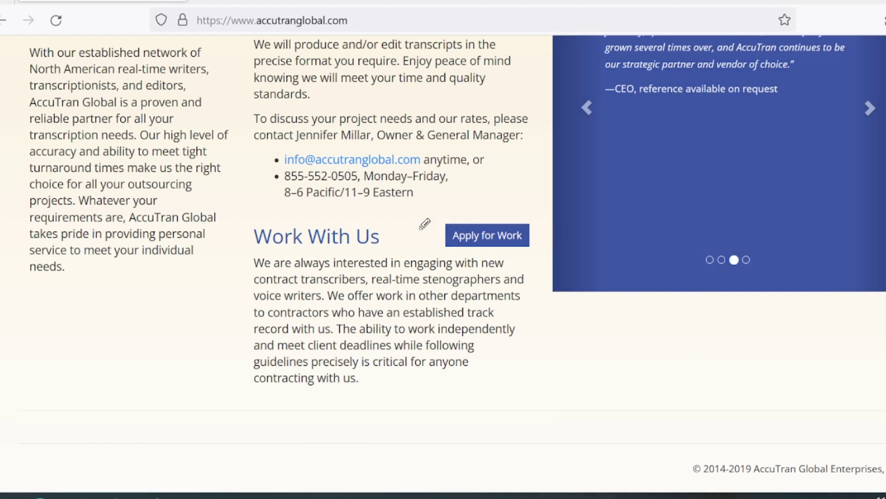
drag(386, 231, 432, 218)
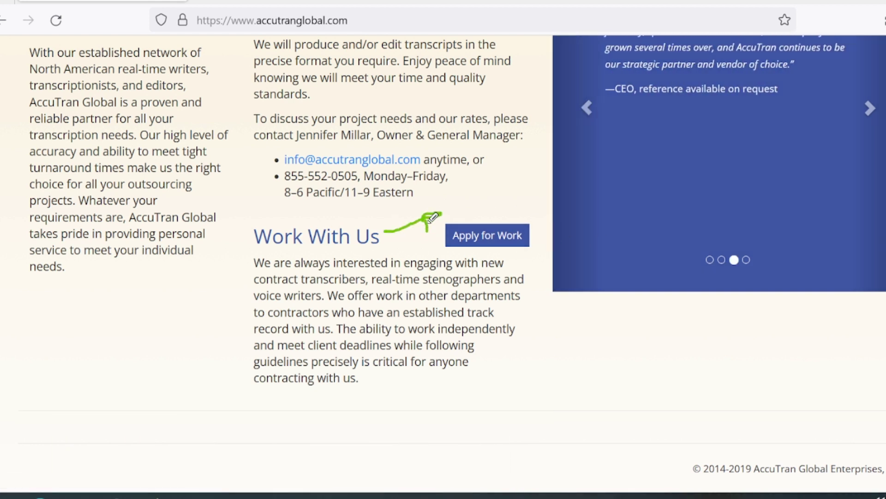
Open the job openings for prospective contractors and read the thank-you note.
click(521, 235)
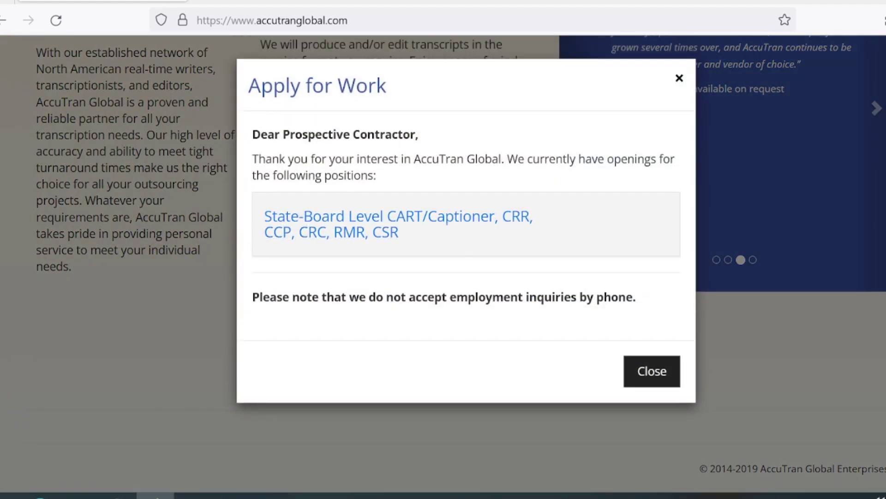
drag(252, 158, 527, 179)
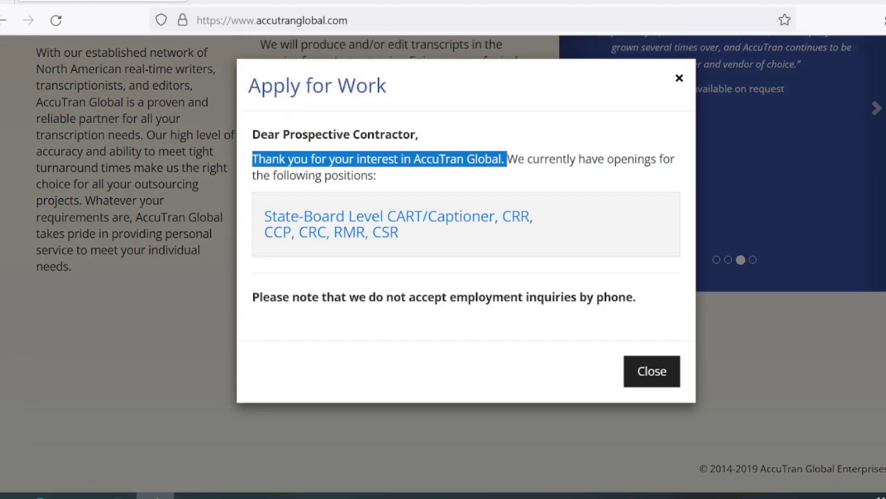
click(561, 170)
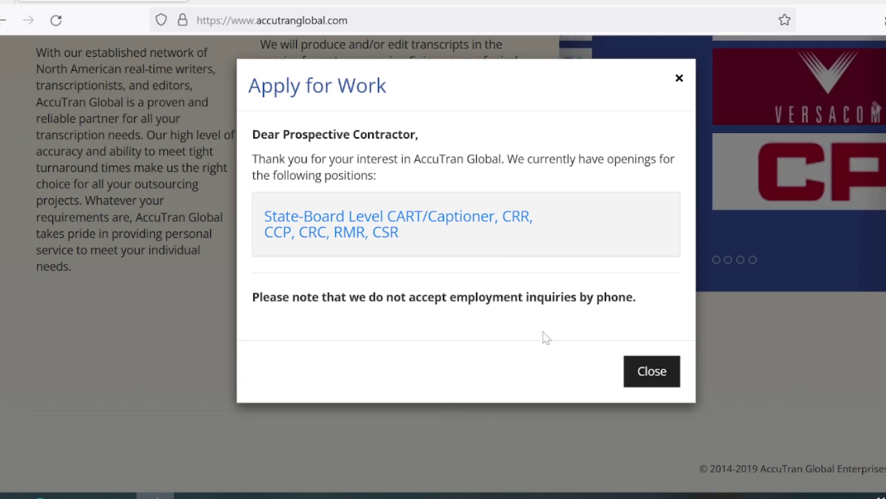
Expand the State-Board Level CART/Captioner listing and read its requirements and bonus line.
click(444, 223)
scroll(480, 258, down, 3)
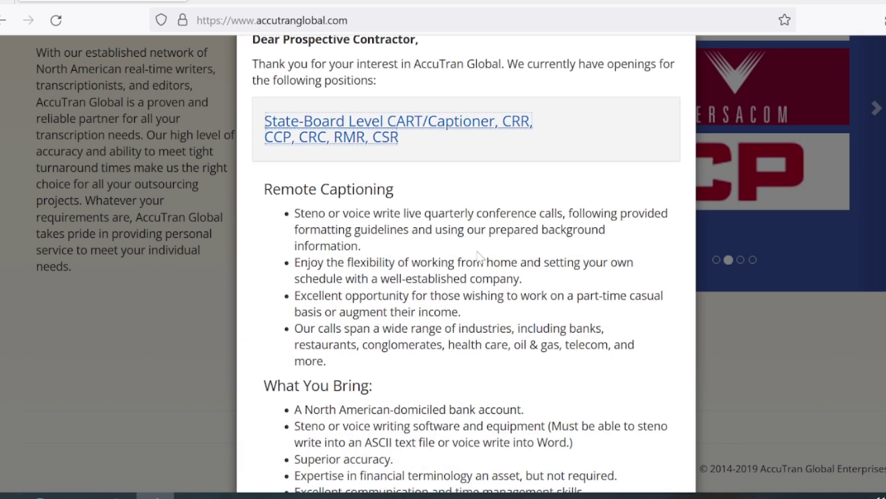
scroll(472, 245, down, 3)
scroll(318, 132, up, 3)
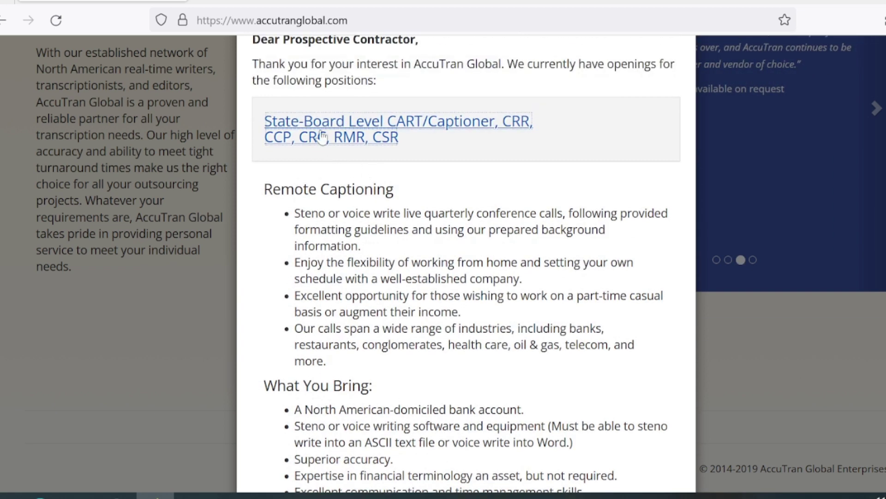
scroll(318, 132, down, 6)
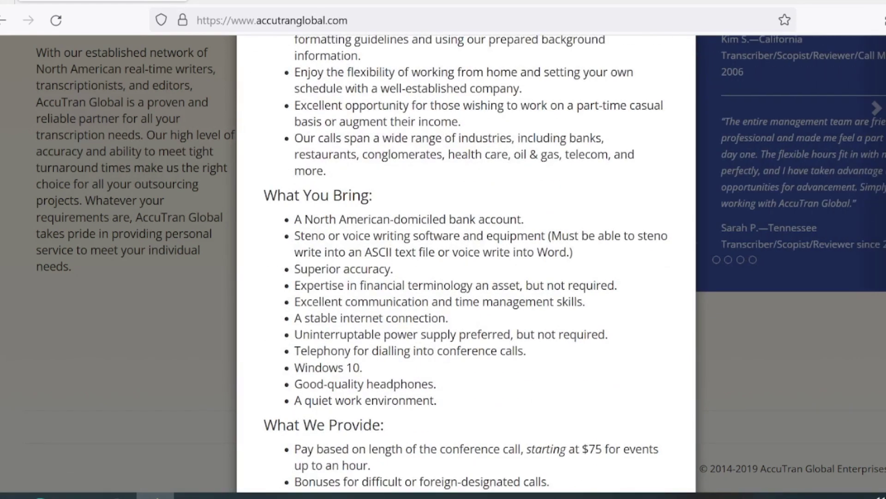
scroll(466, 263, down, 3)
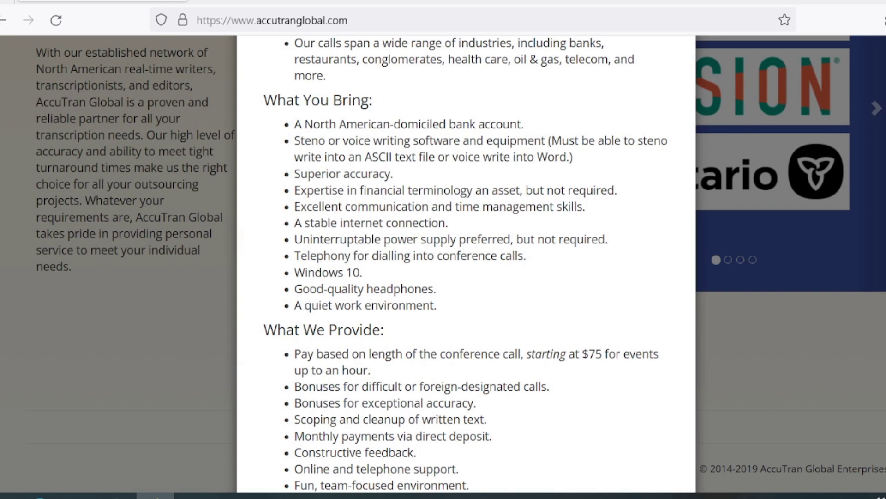
scroll(464, 182, down, 3)
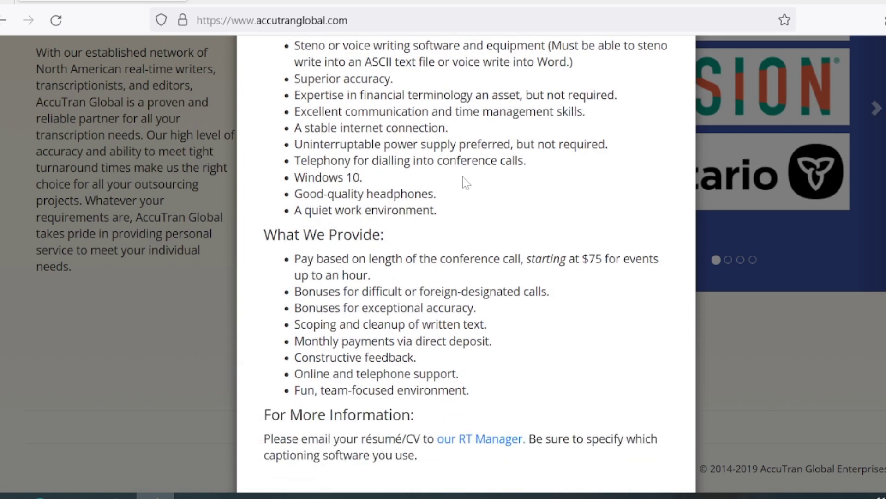
scroll(463, 207, down, 3)
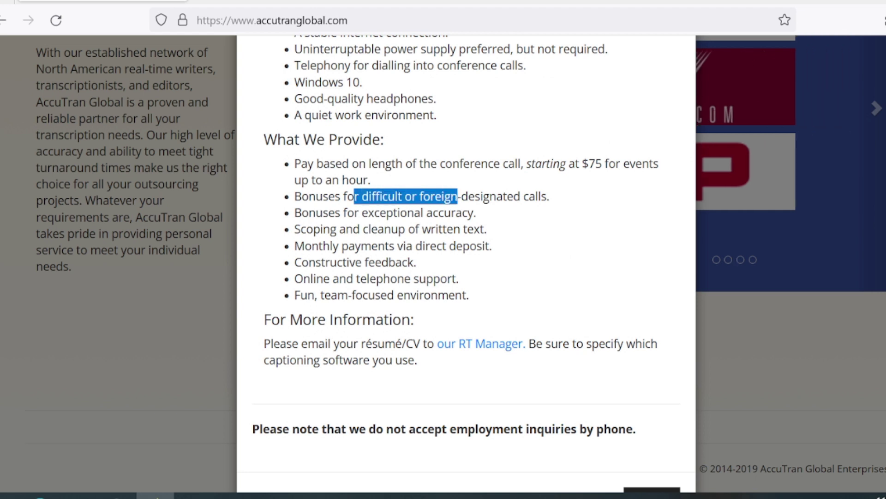
drag(478, 213, 386, 214)
click(388, 213)
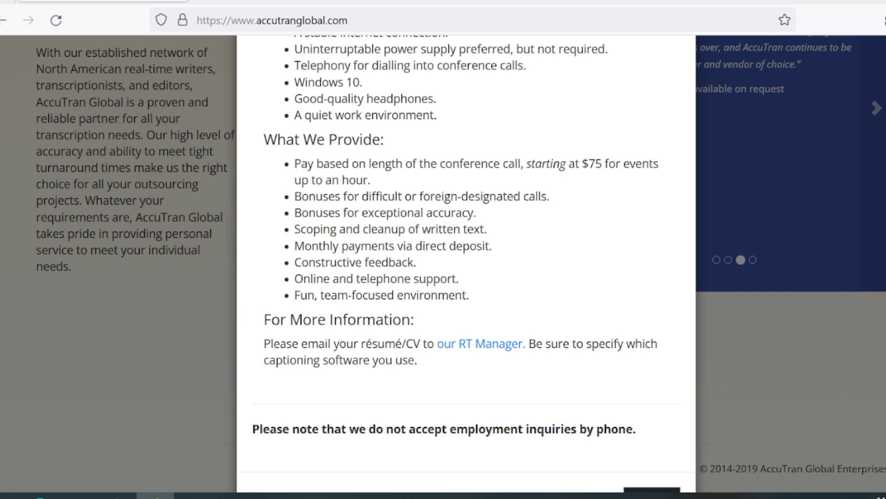
drag(377, 246, 457, 245)
click(457, 245)
scroll(467, 250, down, 2)
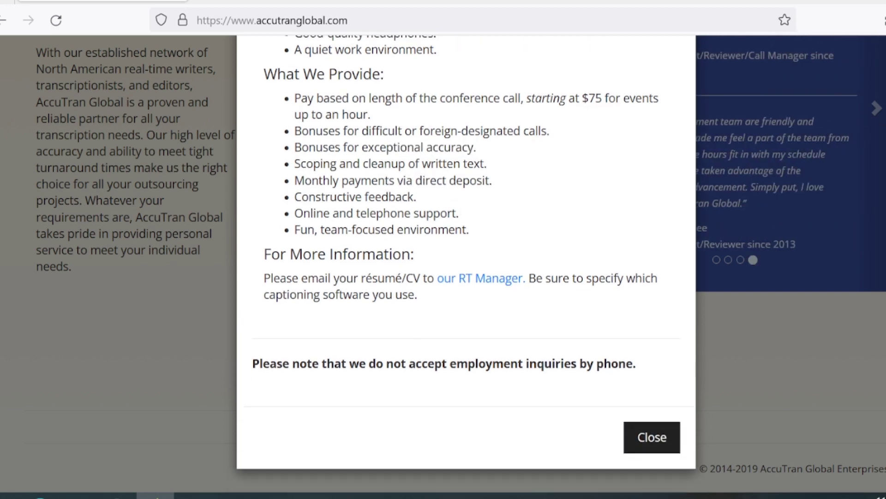
scroll(458, 209, up, 1)
scroll(457, 209, up, 5)
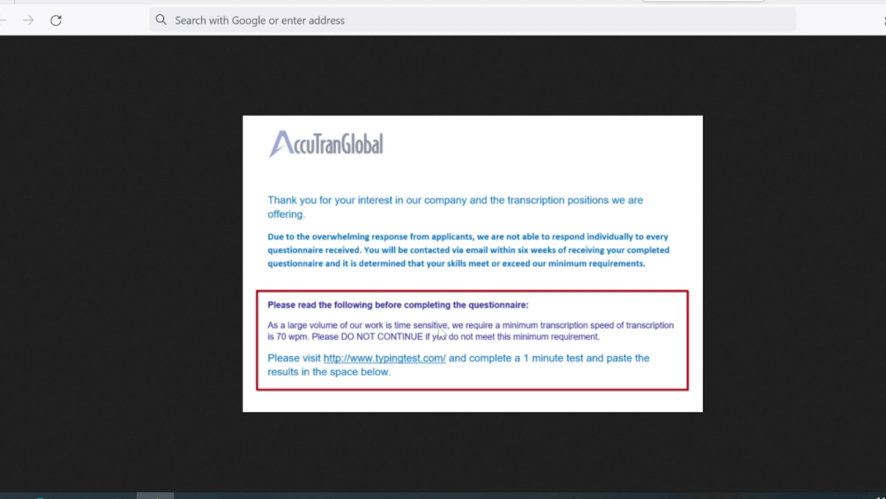
click(69, 3)
scroll(390, 238, up, 4)
scroll(392, 233, down, 3)
scroll(466, 263, down, 1)
scroll(466, 263, down, 2)
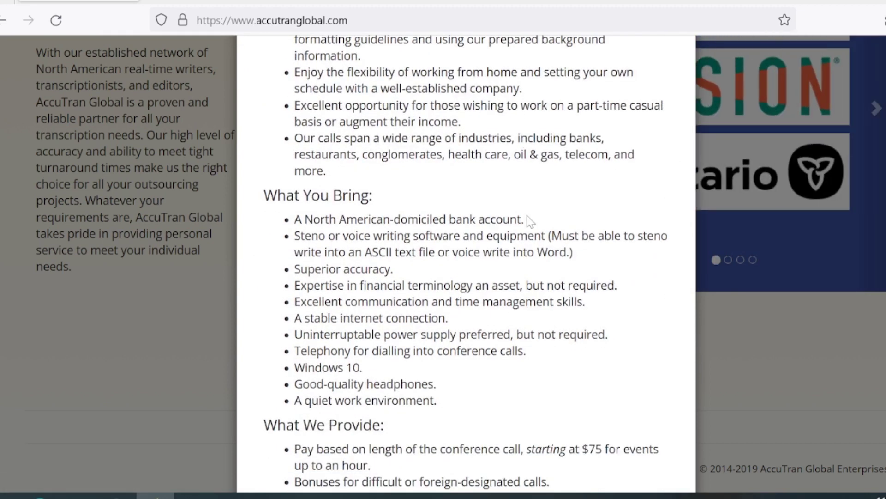
drag(525, 219, 305, 219)
click(305, 219)
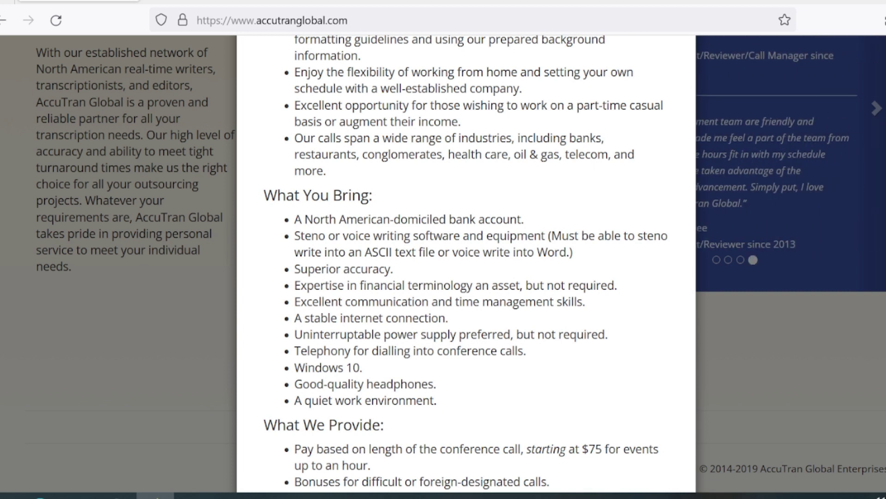
scroll(428, 272, up, 3)
scroll(428, 272, up, 2)
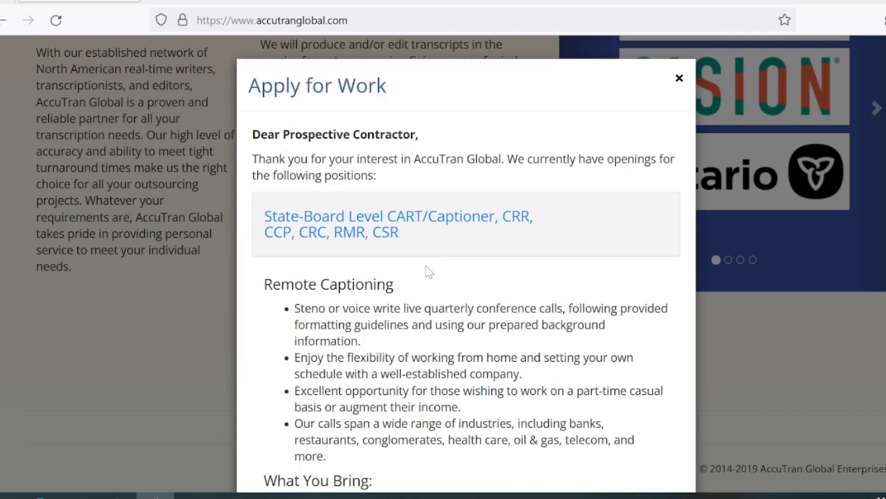
click(399, 230)
scroll(475, 323, down, 8)
scroll(475, 322, down, 1)
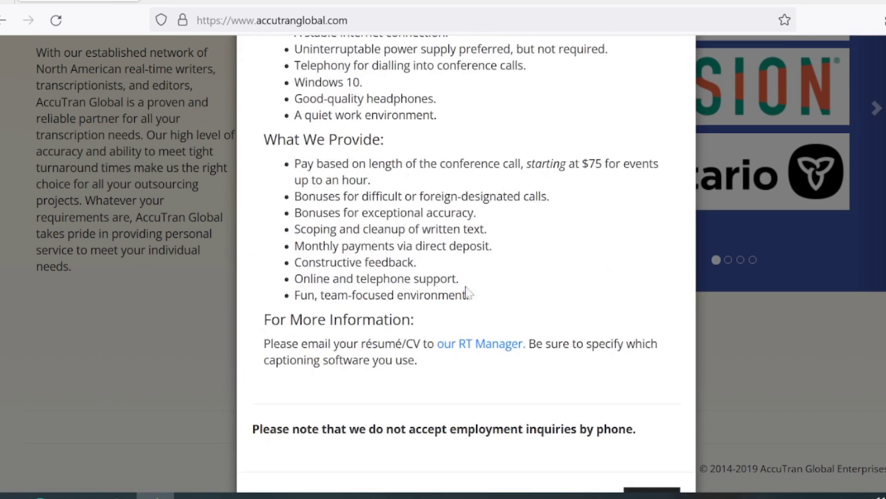
drag(334, 344, 378, 344)
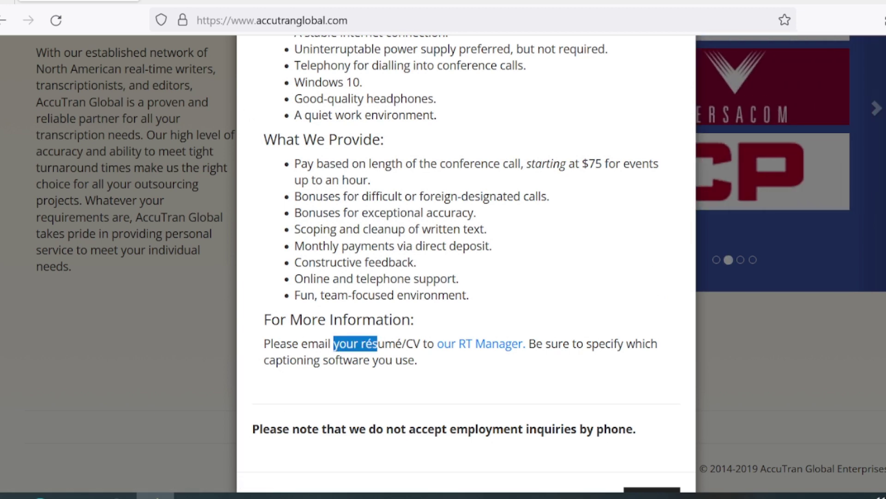
click(377, 344)
drag(468, 363, 342, 360)
click(342, 360)
scroll(421, 321, up, 2)
scroll(421, 321, down, 3)
drag(420, 299, 290, 294)
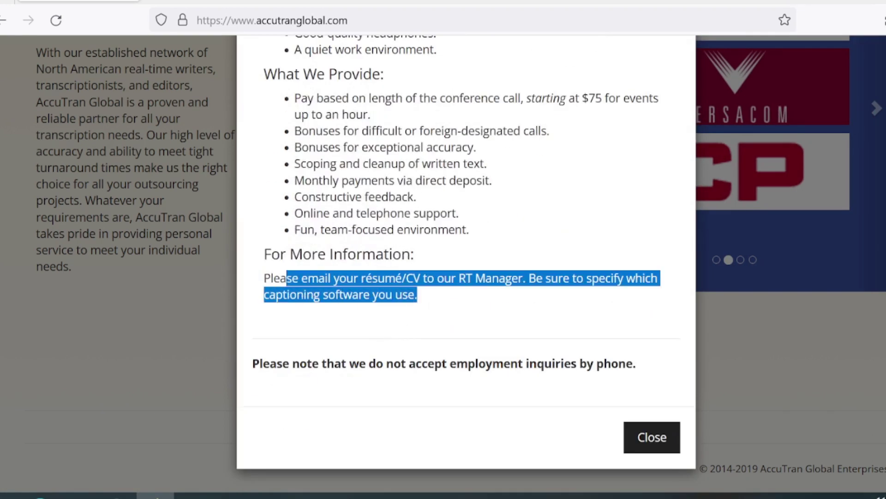
click(309, 314)
scroll(434, 322, up, 5)
scroll(434, 323, up, 5)
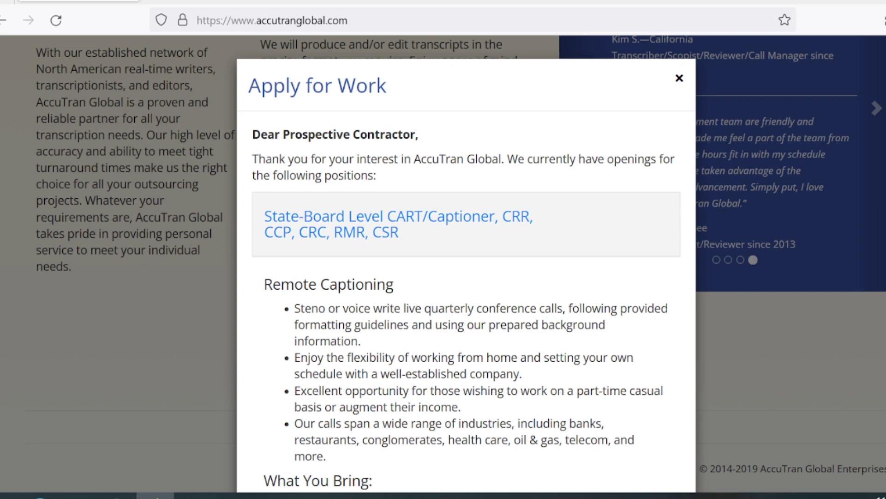
Return to the r/WorkOnline thread and find AccuTran Global's $0.005 beginner per-word rate.
key(ctrl+w)
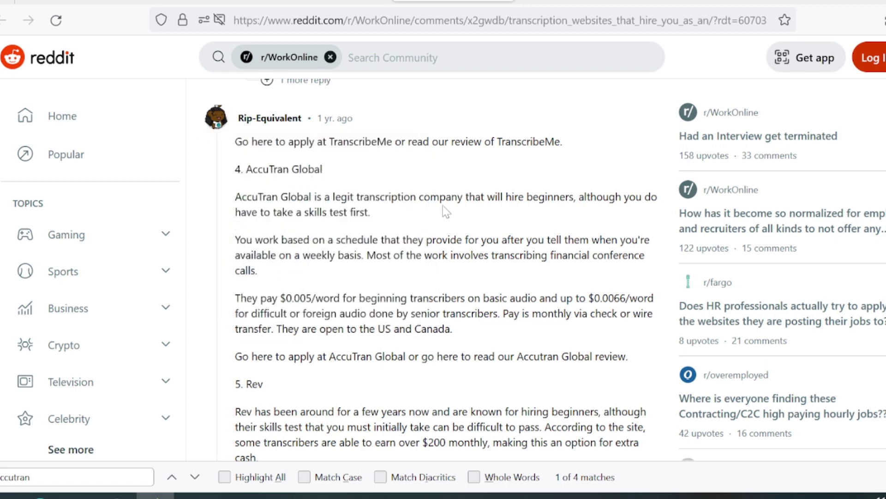
scroll(442, 206, down, 2)
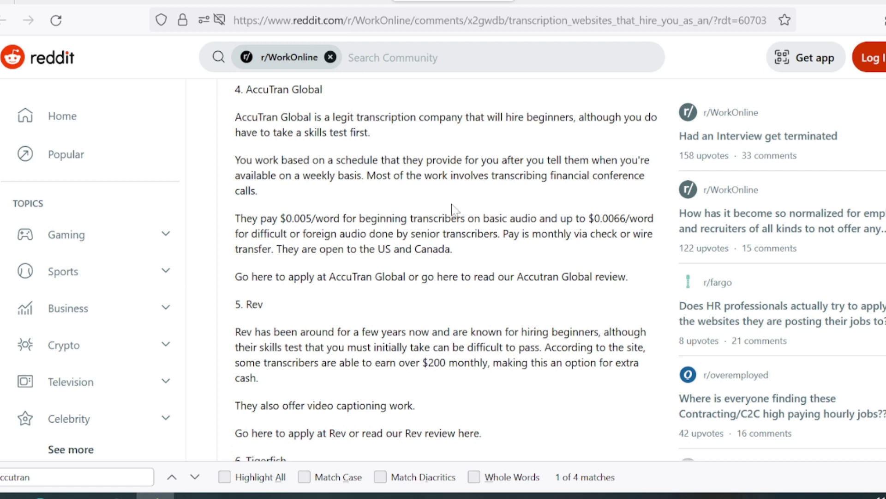
drag(271, 217, 316, 217)
click(298, 217)
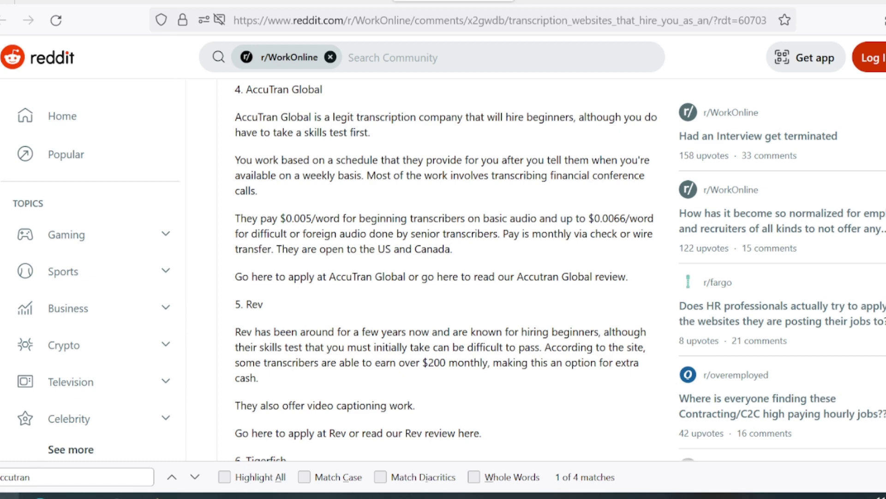
Launch Calculator from Start and compute 1000 × 0.005 = 5.
click(13, 495)
click(91, 466)
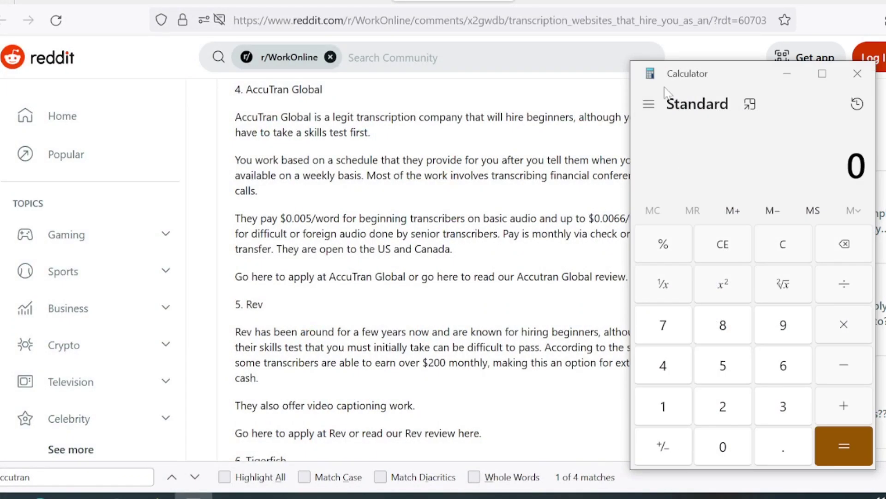
click(639, 380)
click(683, 419)
click(799, 297)
click(728, 423)
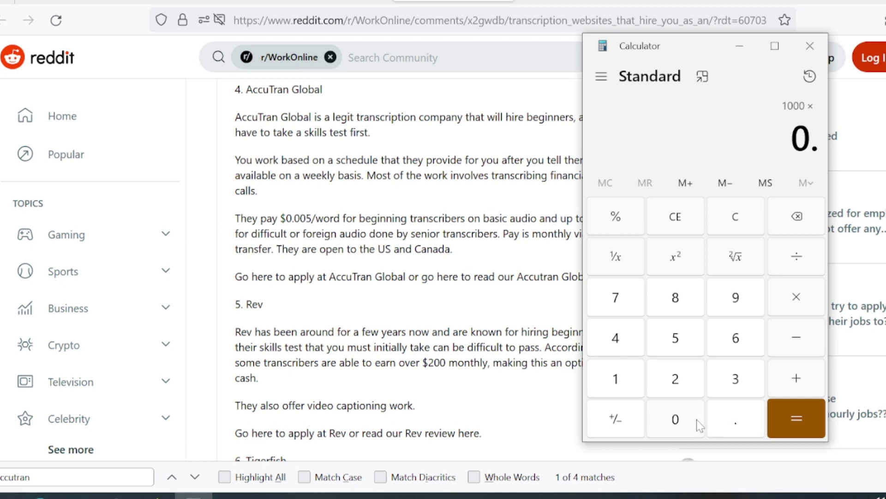
double_click(689, 420)
click(677, 340)
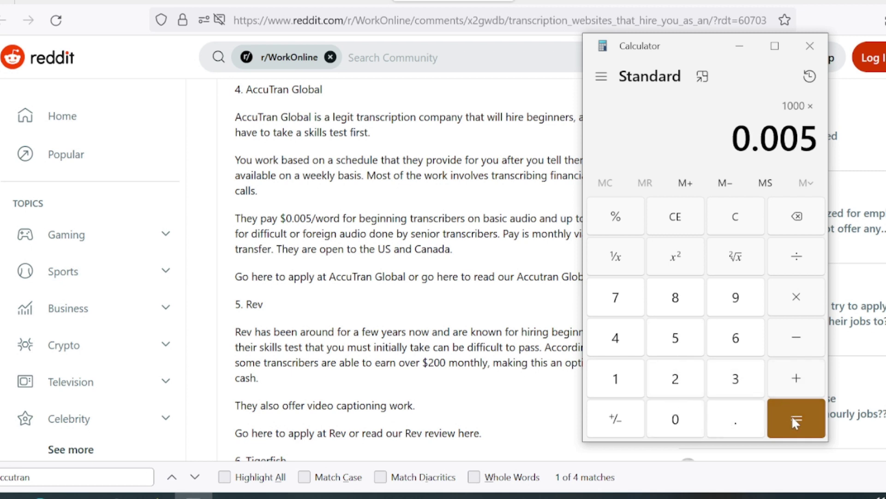
click(795, 421)
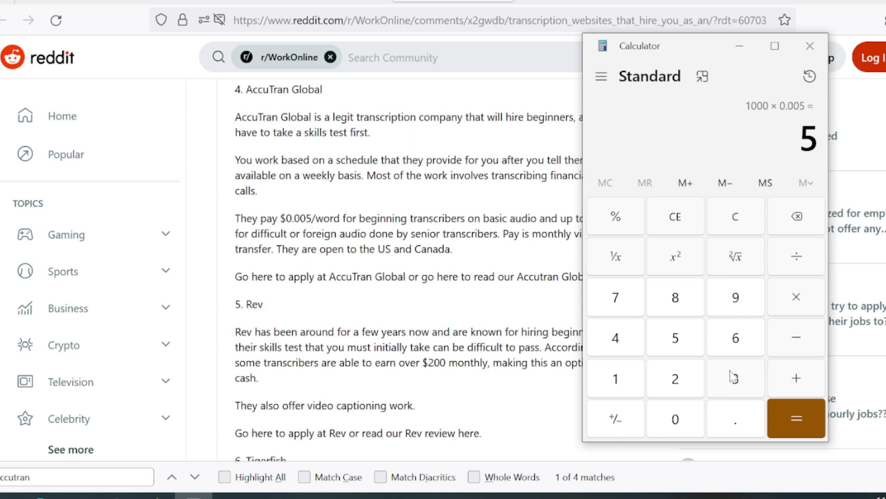
Compute words per hour at 70 wpm: 70 × 60 = 4200.
click(752, 227)
click(602, 303)
click(666, 416)
click(790, 311)
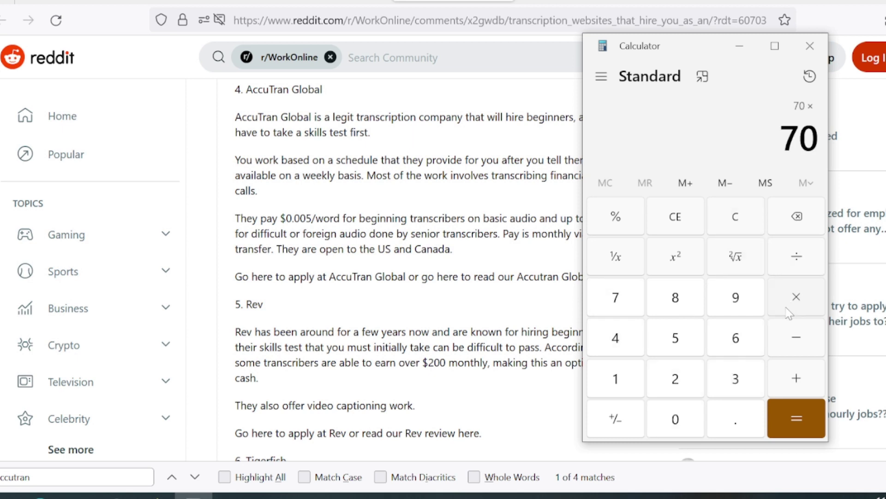
click(737, 338)
click(680, 419)
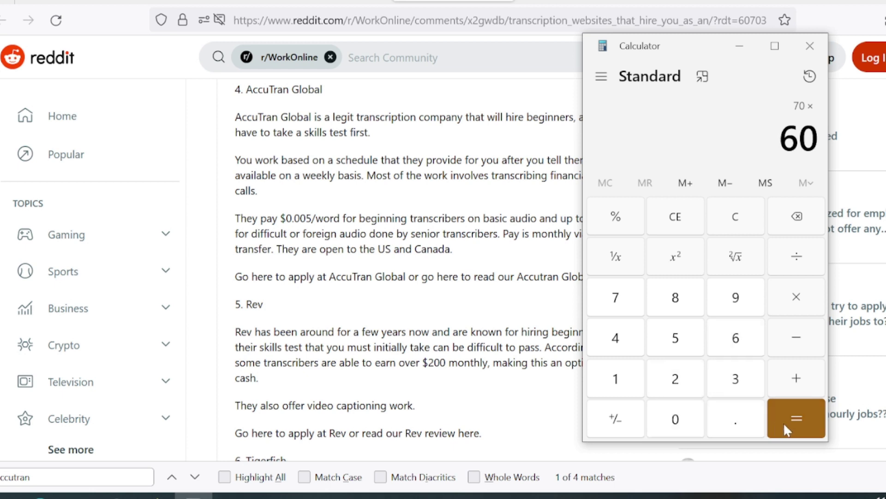
click(786, 424)
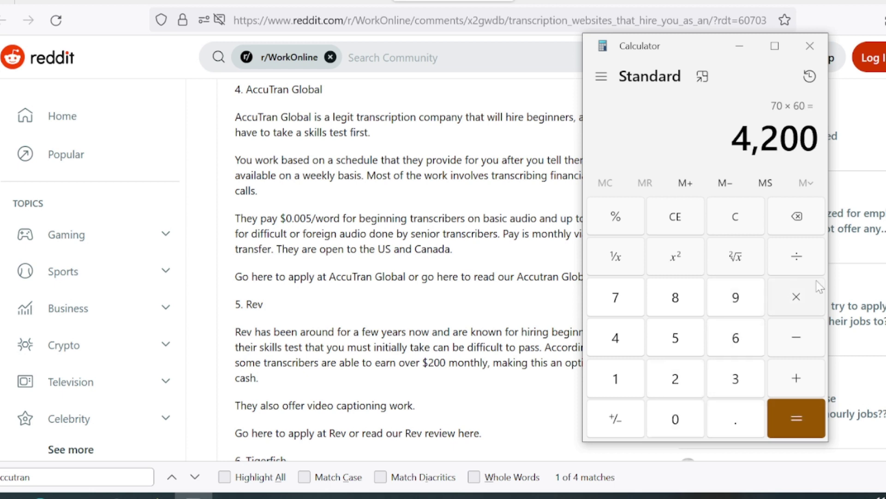
Compute hourly earnings: 4200 ÷ 1000 × 5 = 21.
click(795, 255)
click(614, 376)
click(665, 416)
click(665, 416)
click(796, 419)
click(796, 297)
click(693, 331)
click(803, 416)
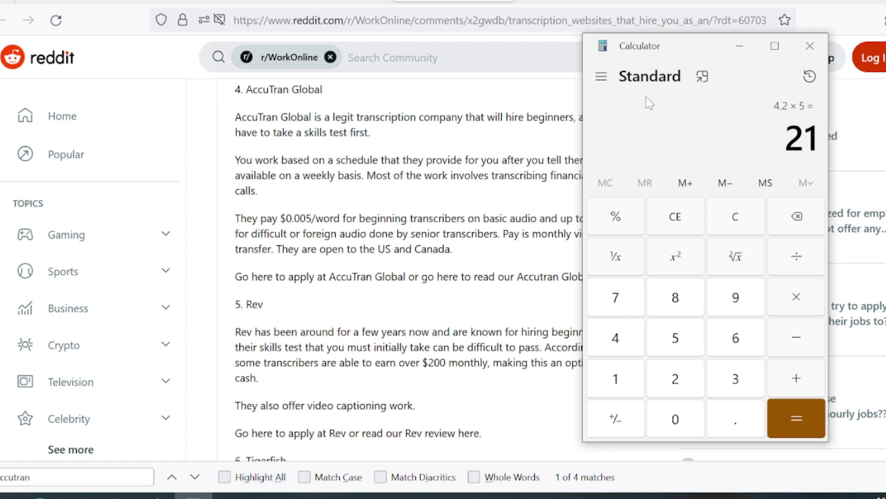
Reposition the Calculator window, clear it, and enter 16.
mouse_move(641, 52)
mouse_down()
mouse_move(570, 333)
mouse_move(694, 97)
mouse_move(724, 95)
mouse_up()
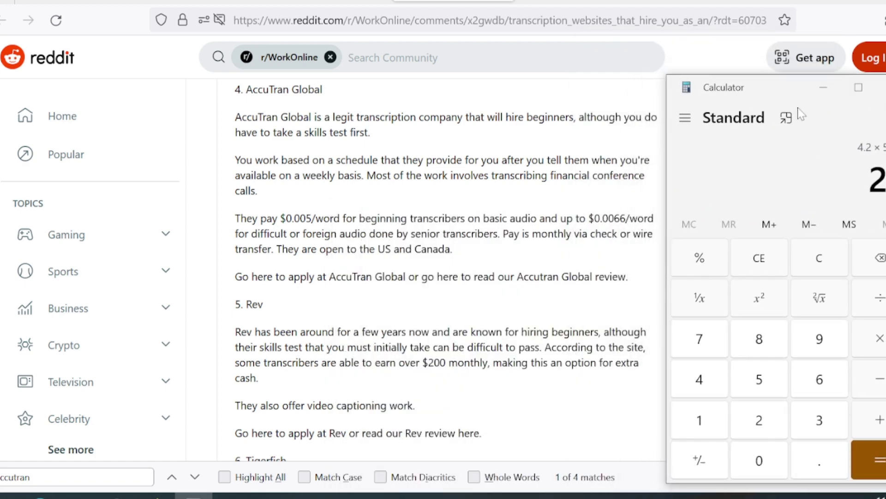
drag(753, 92, 716, 75)
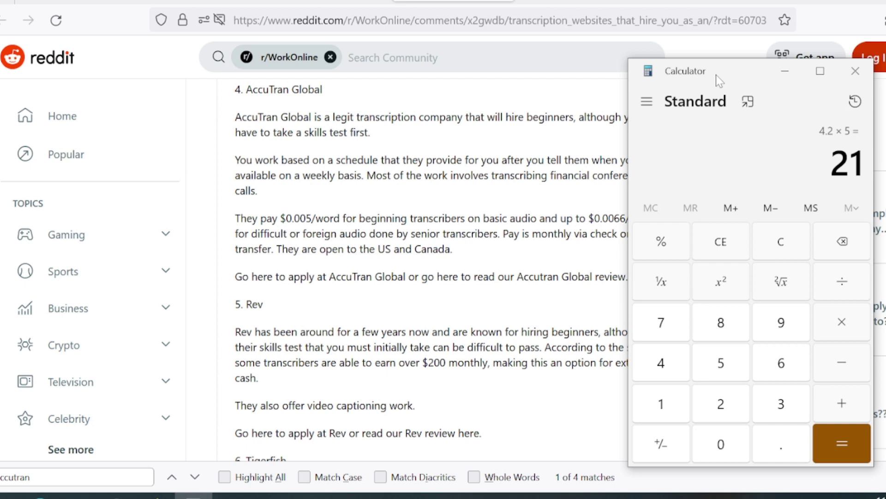
click(797, 246)
click(657, 400)
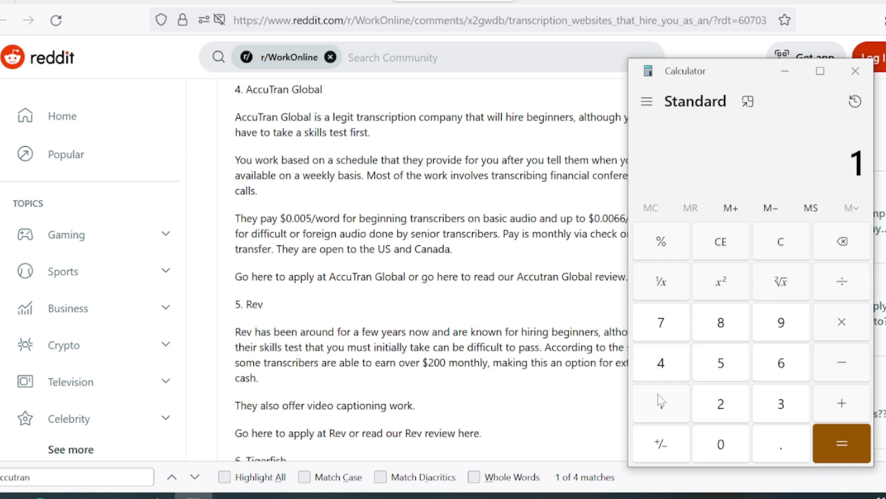
click(720, 410)
click(843, 241)
click(782, 362)
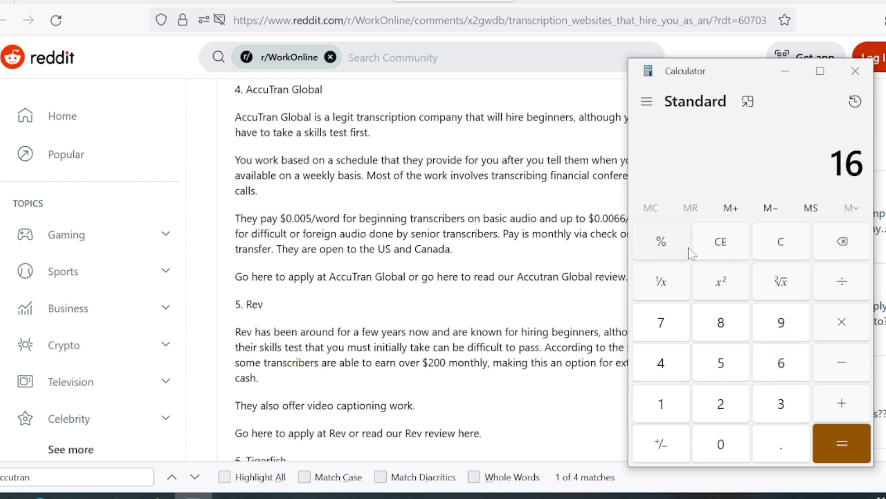
Close Calculator and read the accutranglobal.com homepage's schedule phrase and scam warning.
click(855, 71)
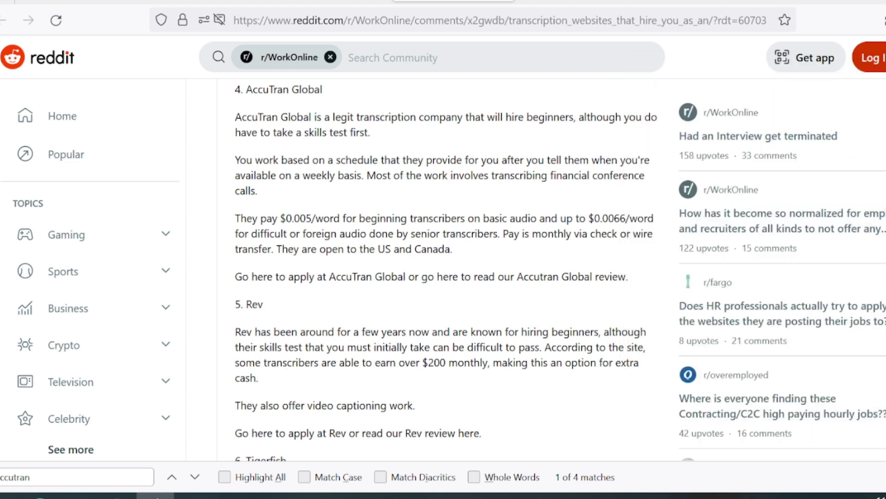
drag(246, 160, 403, 160)
click(403, 160)
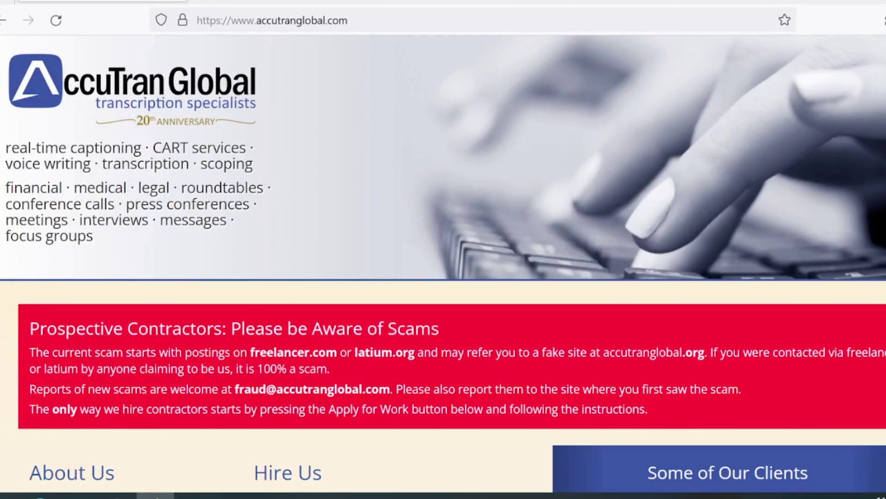
scroll(339, 153, down, 2)
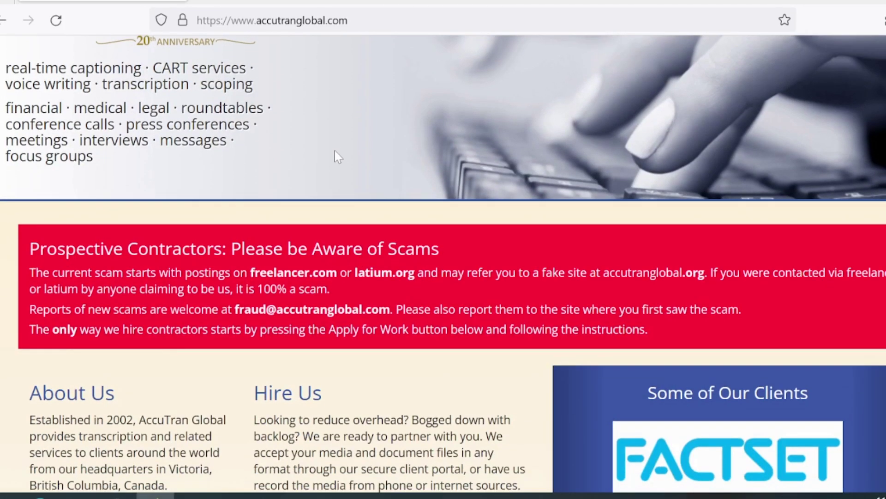
scroll(335, 150, down, 2)
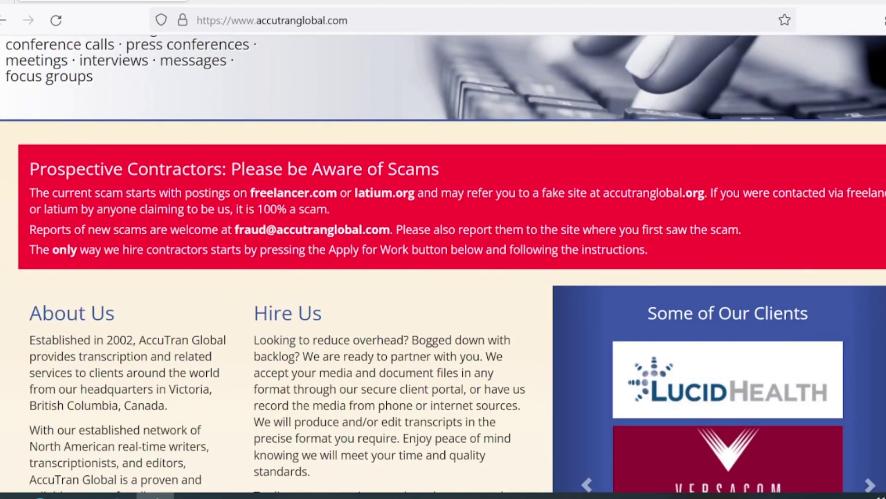
scroll(351, 222, down, 3)
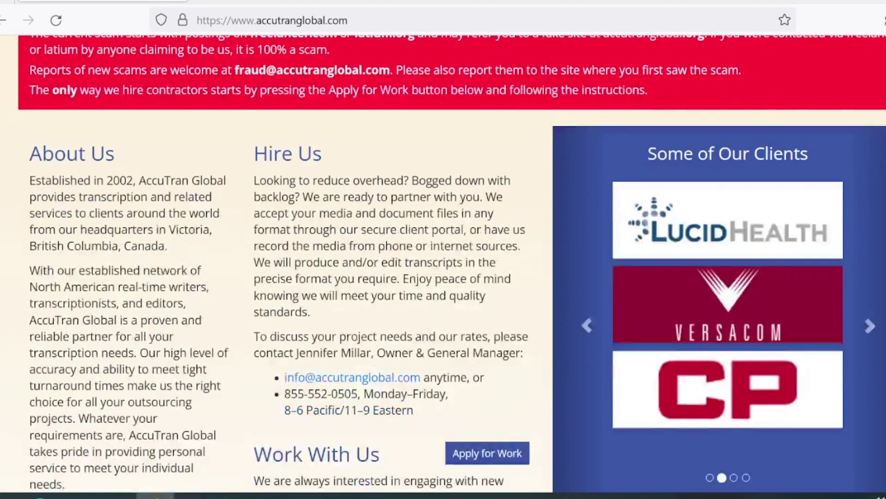
scroll(415, 367, down, 3)
scroll(421, 372, down, 2)
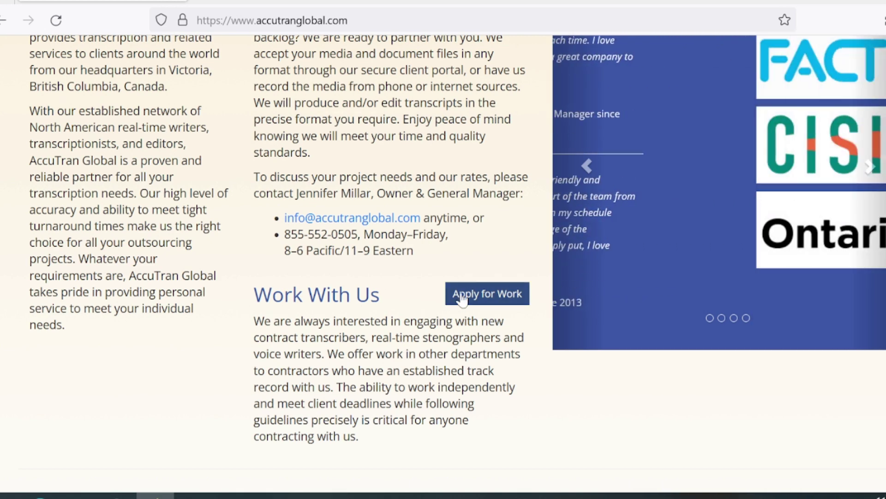
scroll(485, 305, down, 2)
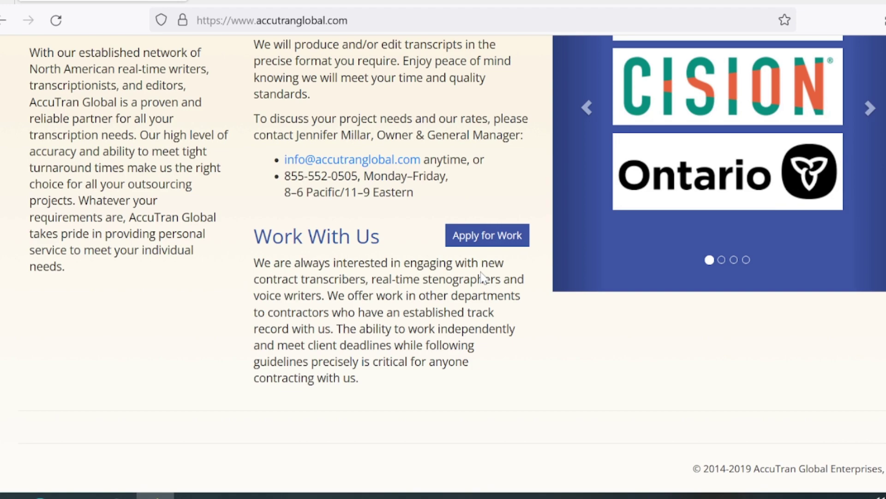
scroll(533, 312, up, 2)
scroll(527, 303, up, 1)
scroll(513, 295, up, 3)
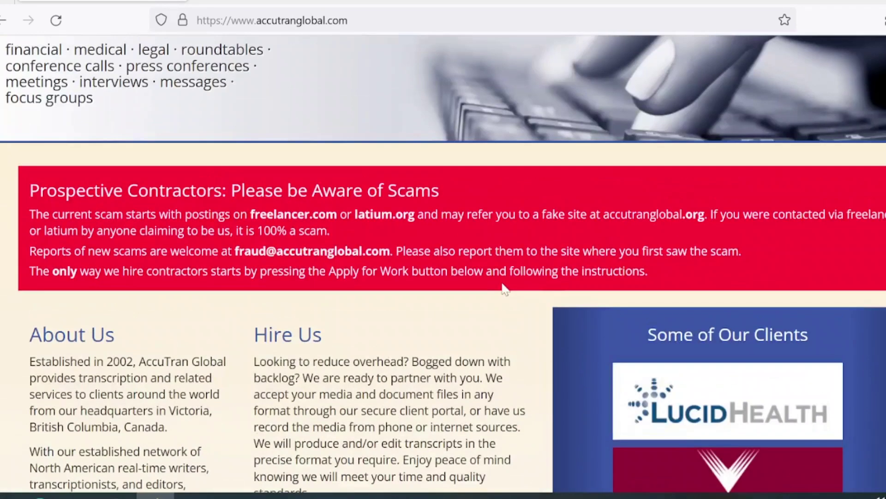
scroll(505, 289, down, 5)
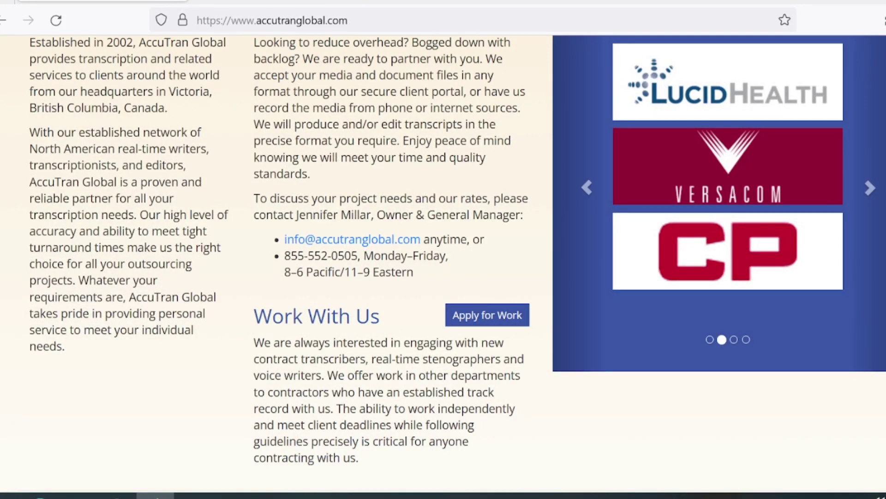
Switch to the lushdollar.com AccuTran Global review tab.
click(437, 3)
mouse_move(400, 74)
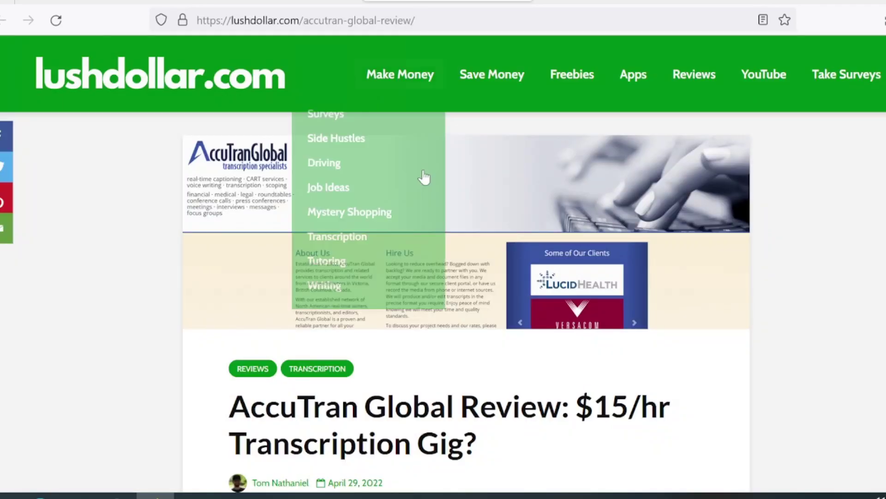
scroll(698, 205, down, 4)
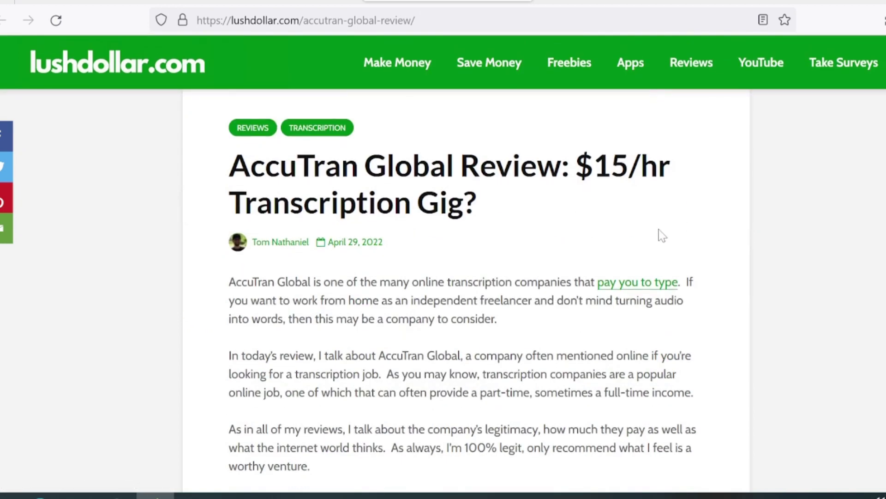
scroll(661, 236, down, 1)
scroll(686, 232, down, 1)
scroll(699, 228, down, 1)
scroll(714, 227, down, 2)
scroll(717, 223, down, 2)
scroll(728, 214, down, 1)
scroll(771, 204, down, 1)
scroll(773, 208, down, 1)
scroll(775, 212, down, 1)
scroll(775, 212, down, 2)
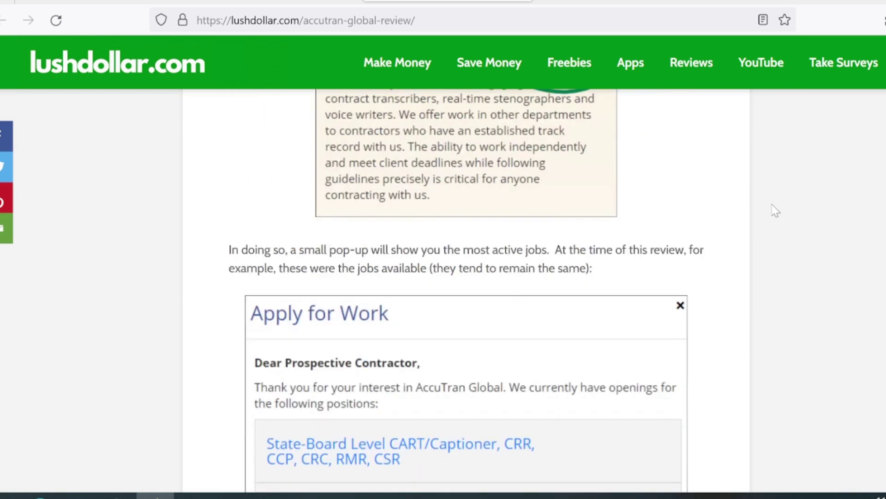
scroll(774, 208, down, 1)
scroll(774, 208, down, 1)
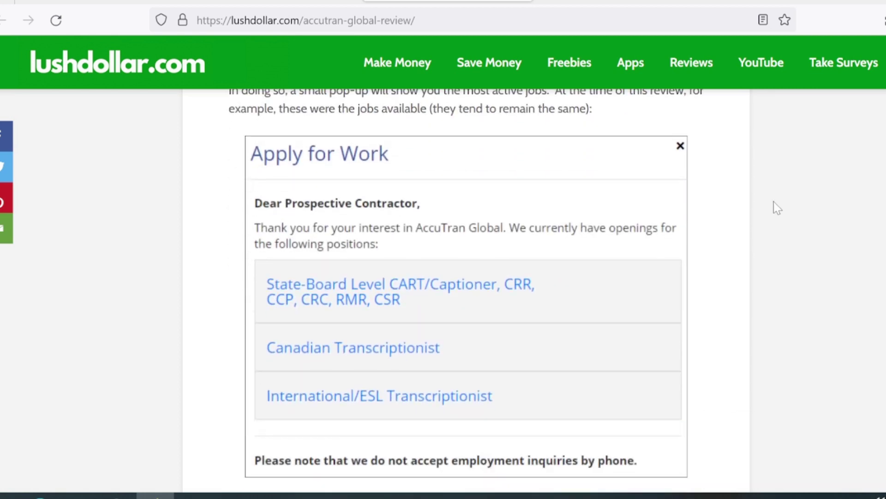
scroll(776, 207, down, 1)
scroll(774, 202, down, 2)
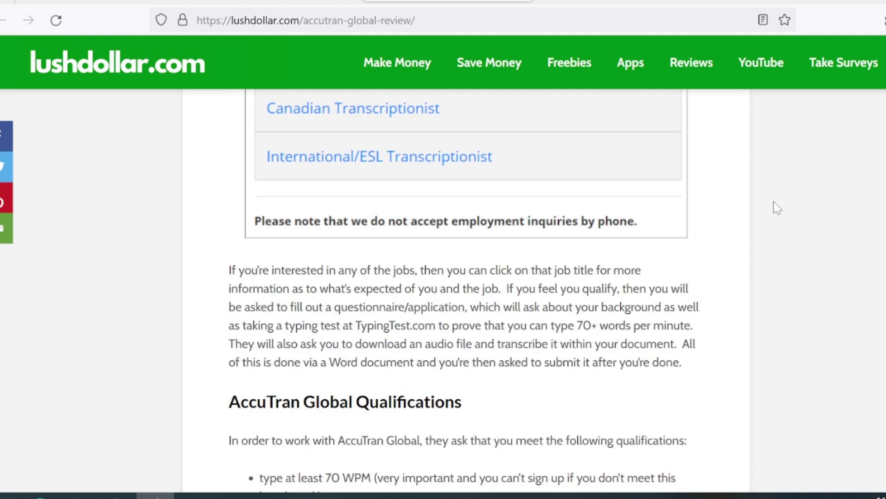
scroll(773, 201, down, 1)
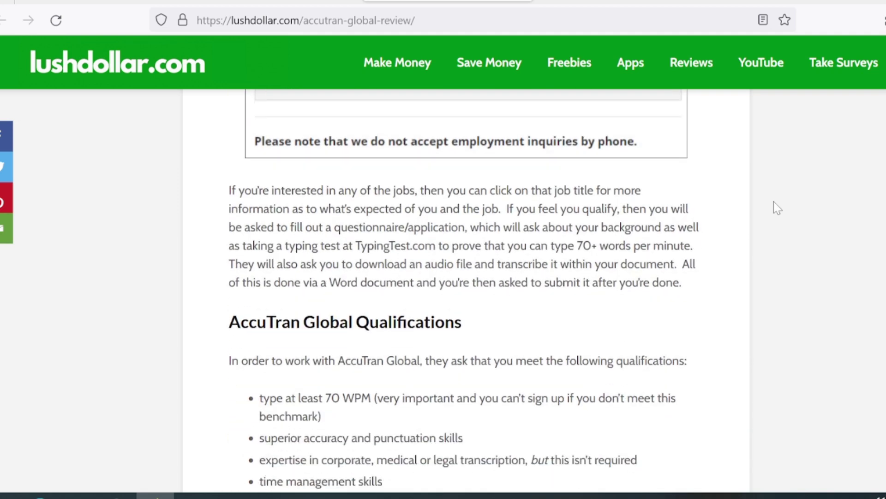
scroll(774, 202, down, 2)
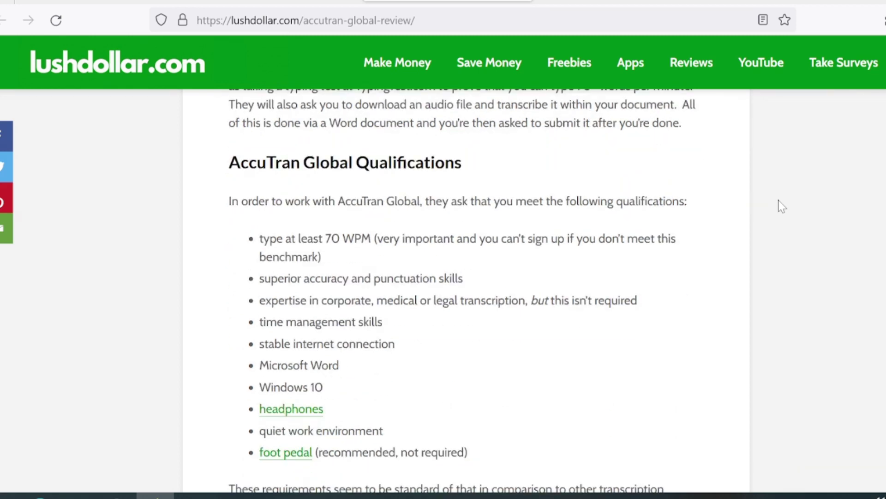
scroll(782, 208, down, 1)
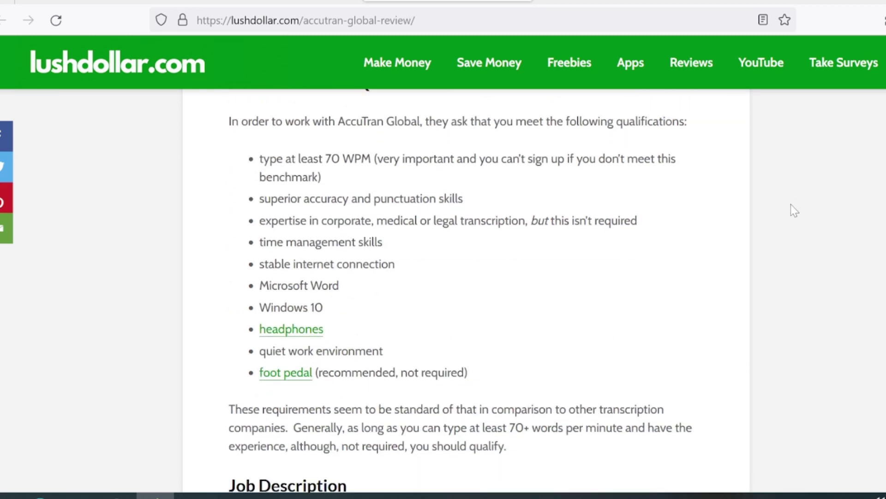